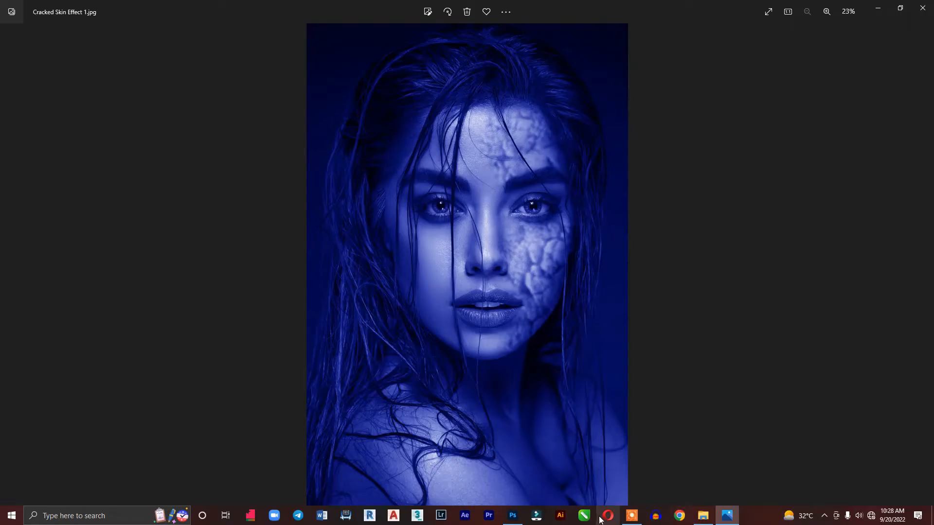
- Switch to Photoshop, copy the crack texture from Crack effect(1).jpeg onto the face in 4.jpg, and close the texture document
left_click(512, 515)
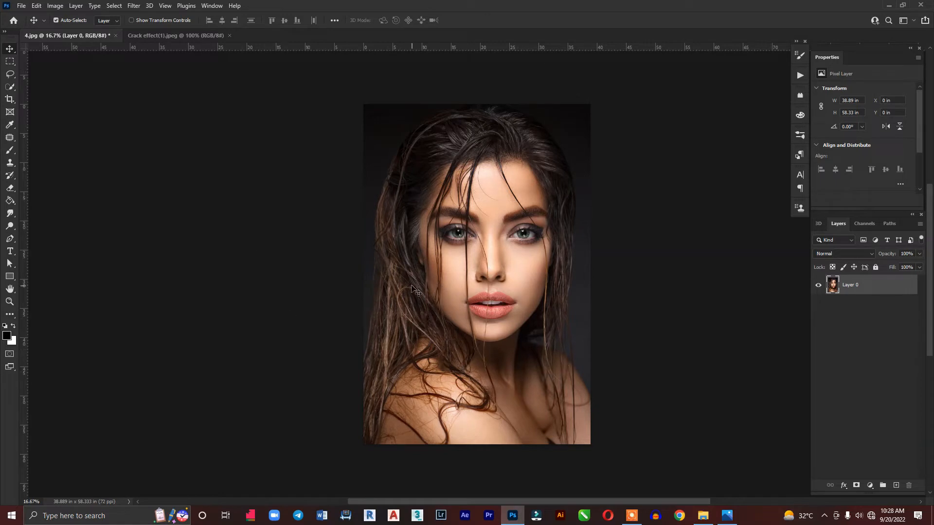
left_click(178, 36)
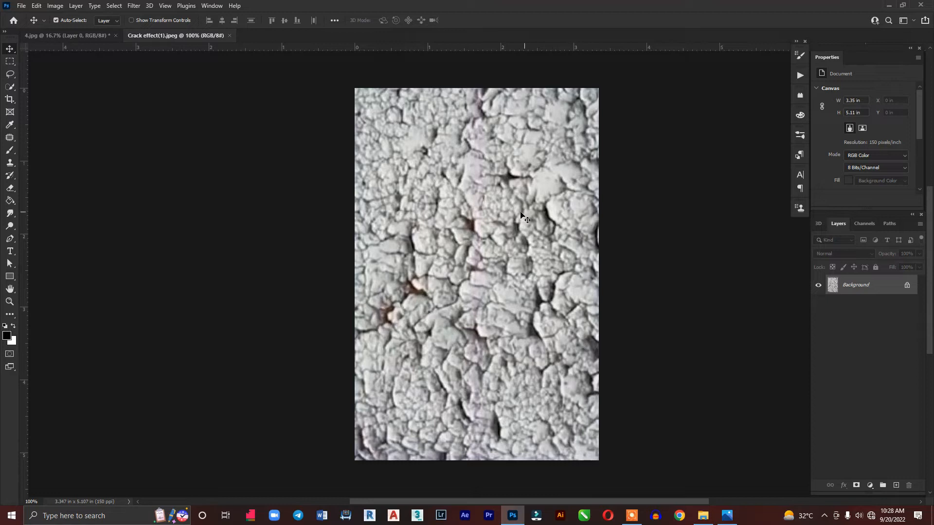
left_click(64, 37)
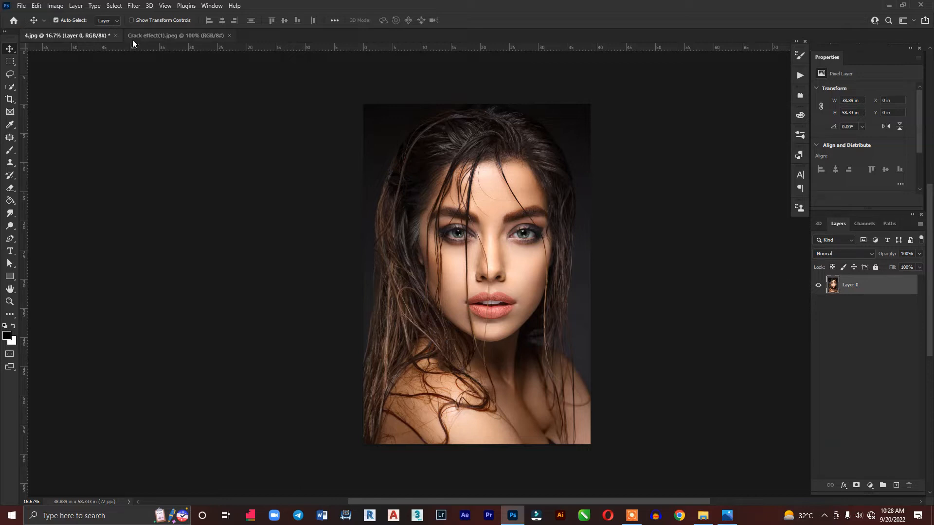
left_click_drag(138, 37, 141, 155)
left_click_drag(152, 266, 502, 239)
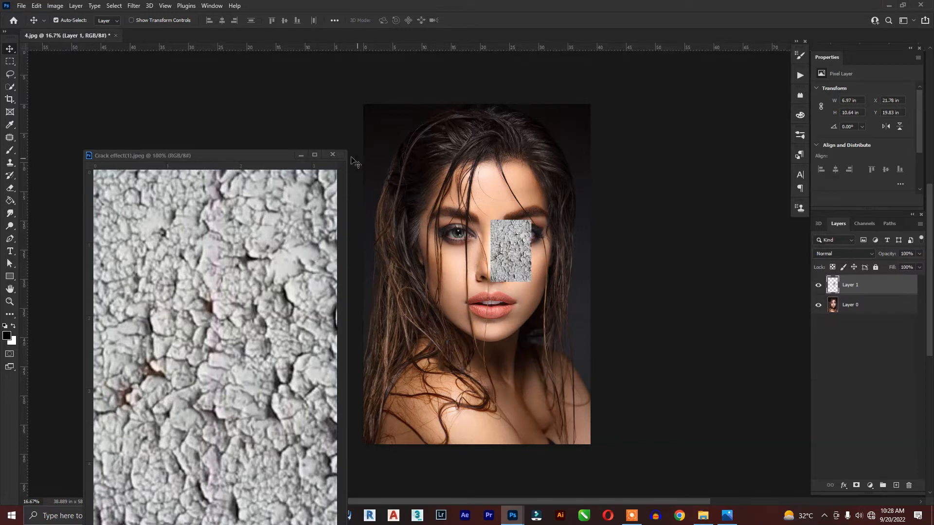
left_click(333, 155)
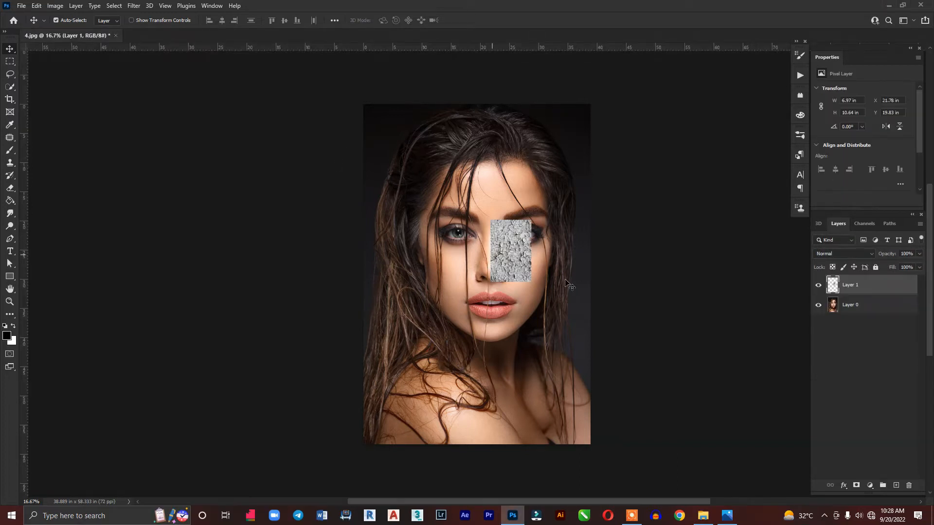
- Scale the crack texture layer up to about 418% so it covers the whole face
key("ctrl+t")
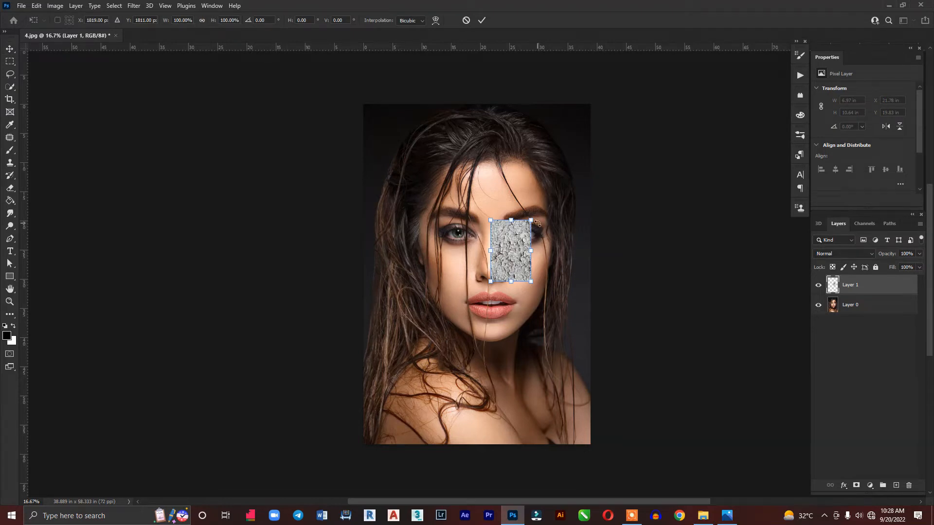
left_click_drag(532, 222, 588, 132)
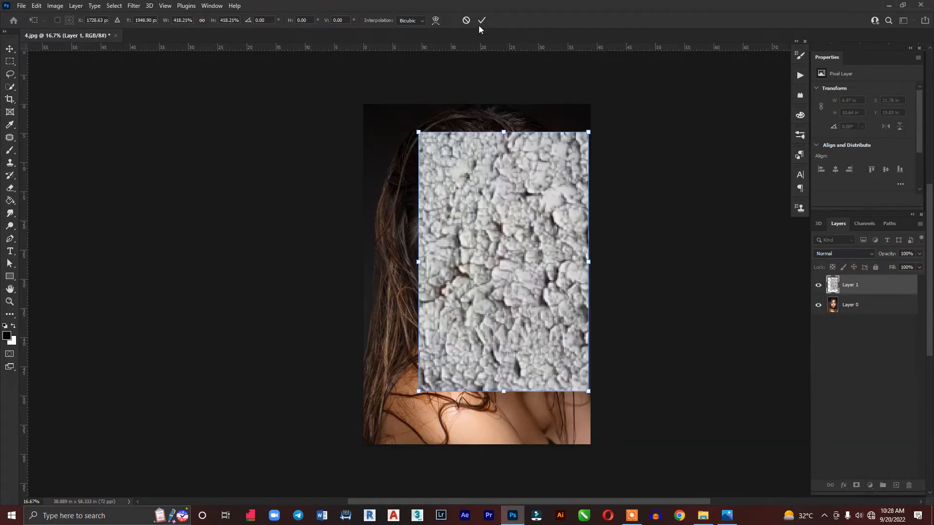
left_click(482, 22)
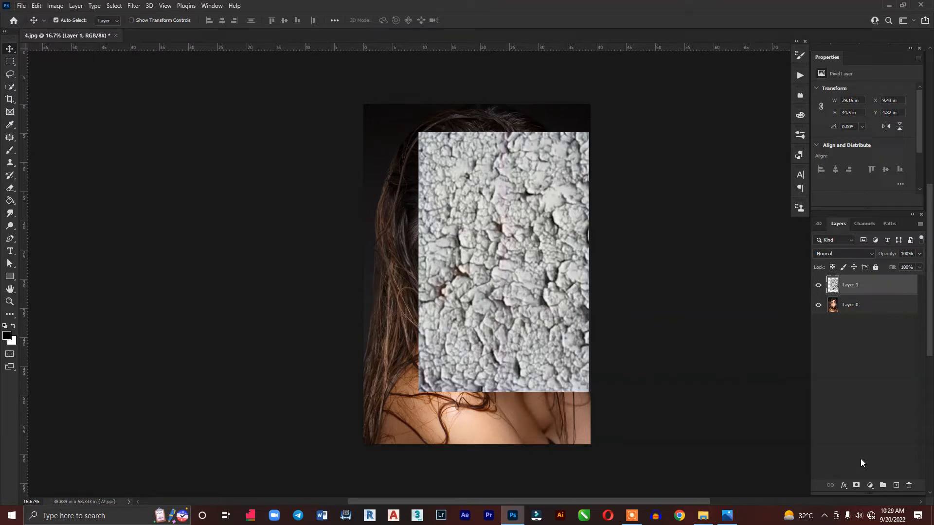
- Add a black layer mask that hides the crack texture layer and activate the Brush tool
left_click(856, 484, "alt")
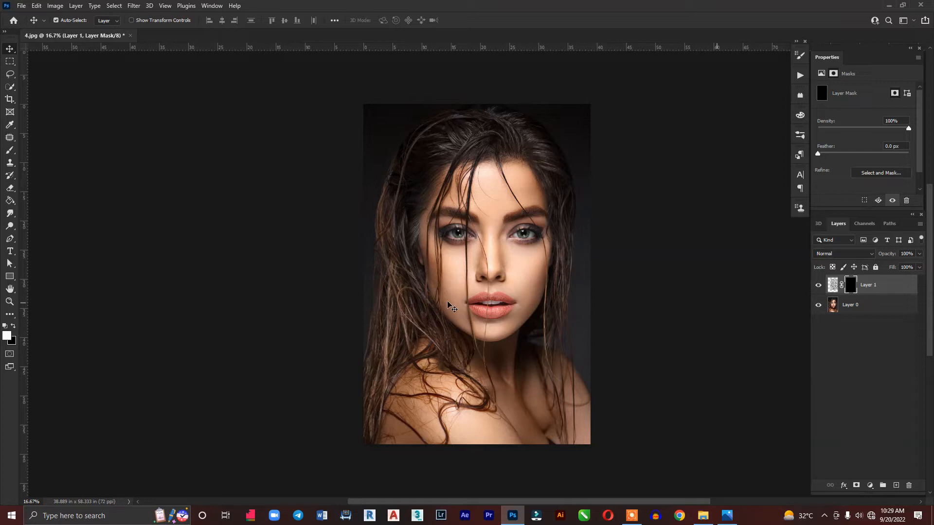
left_click(10, 151)
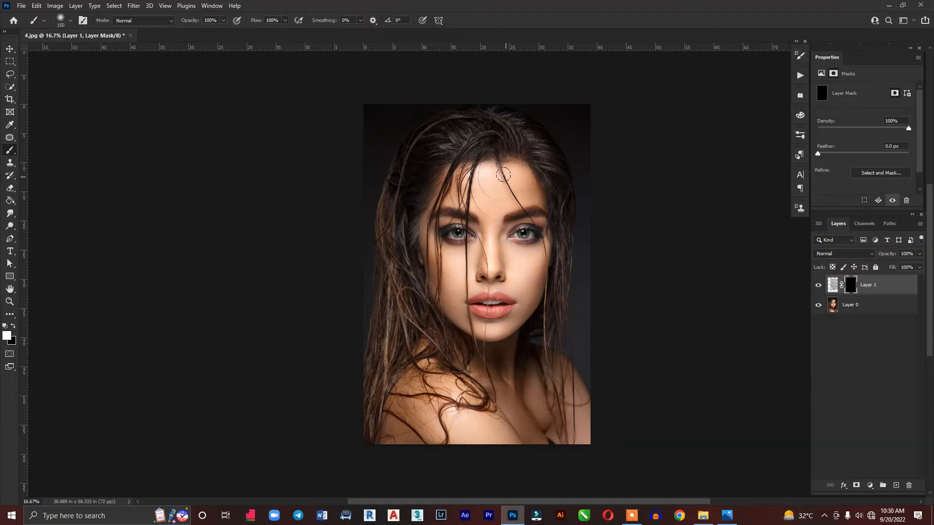
mouse_move(503, 175)
left_mouse_down()
mouse_move(510, 181)
mouse_move(513, 170)
mouse_move(525, 192)
left_mouse_up()
key("ctrl+z")
left_click(225, 21)
left_click_drag(223, 32, 202, 39)
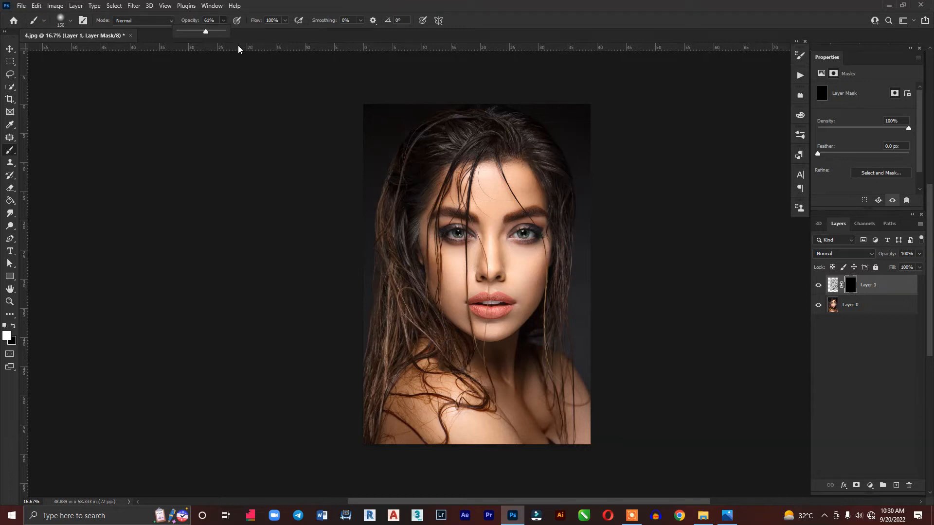
left_click_drag(207, 31, 238, 35)
left_click(506, 204)
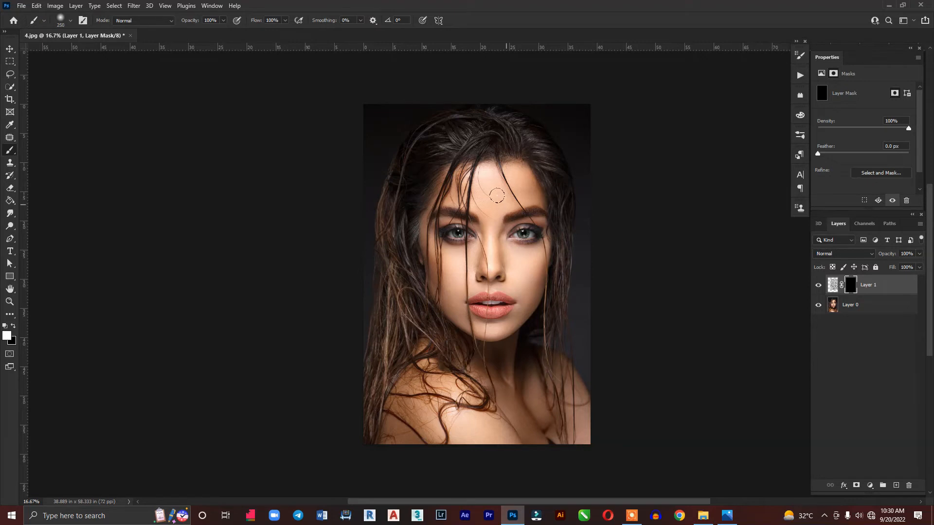
- Paint white on the mask with a size 250 brush to reveal cracks on one side of the forehead, cheek and chin, sparing the eyebrow
mouse_move(513, 171)
left_mouse_down()
mouse_move(524, 188)
mouse_move(509, 161)
mouse_move(530, 178)
mouse_move(534, 198)
mouse_move(500, 162)
mouse_move(527, 170)
mouse_move(489, 162)
mouse_move(517, 203)
mouse_move(549, 221)
left_mouse_up()
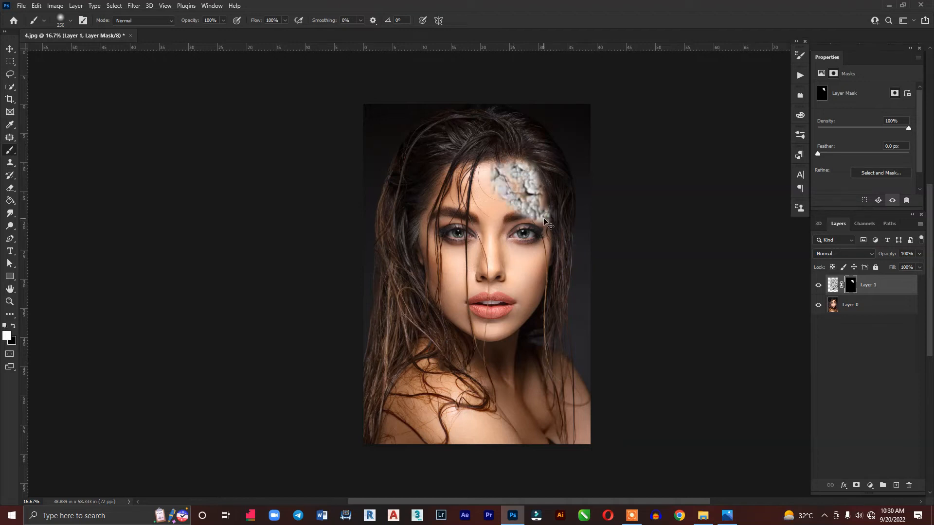
key("ctrl+z")
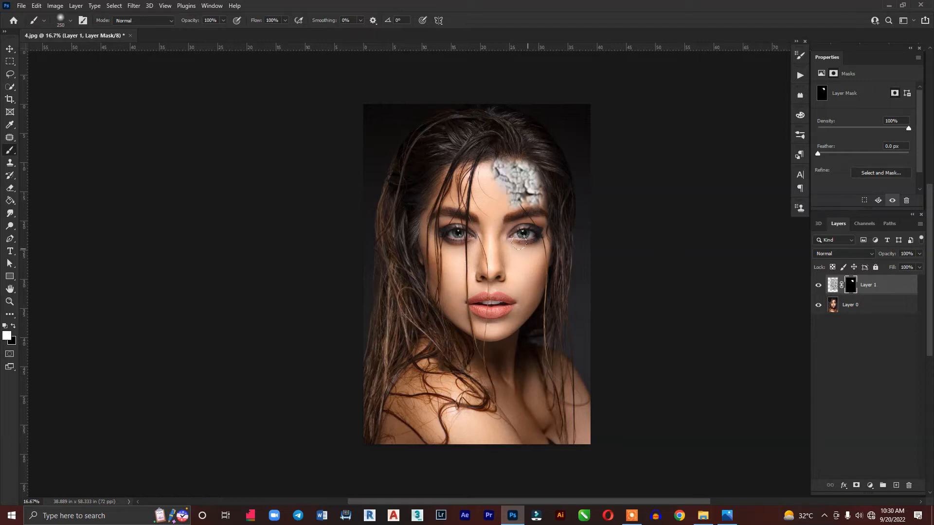
mouse_move(505, 246)
left_mouse_down()
mouse_move(523, 257)
mouse_move(544, 250)
mouse_move(524, 282)
mouse_move(525, 308)
mouse_move(523, 267)
mouse_move(533, 279)
mouse_move(527, 307)
left_mouse_up()
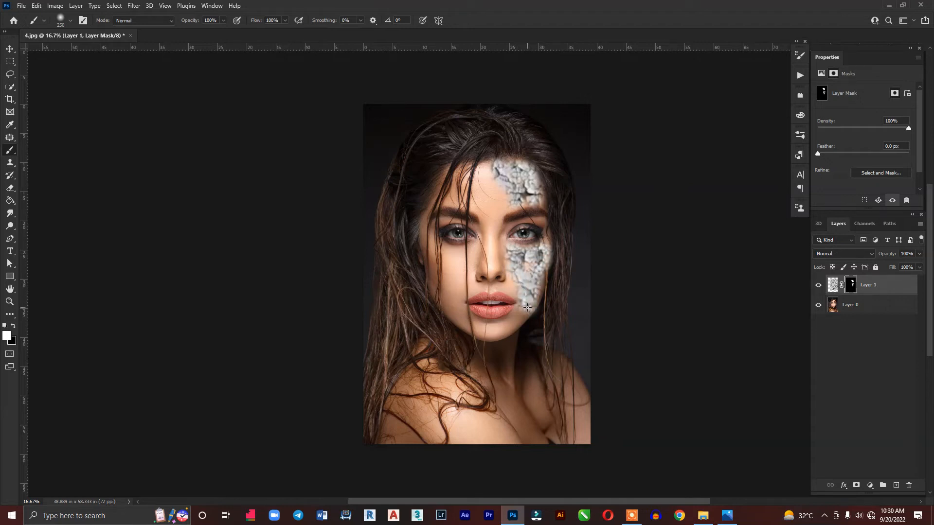
mouse_move(529, 267)
left_mouse_down()
mouse_move(516, 311)
mouse_move(494, 333)
mouse_move(506, 323)
left_mouse_up()
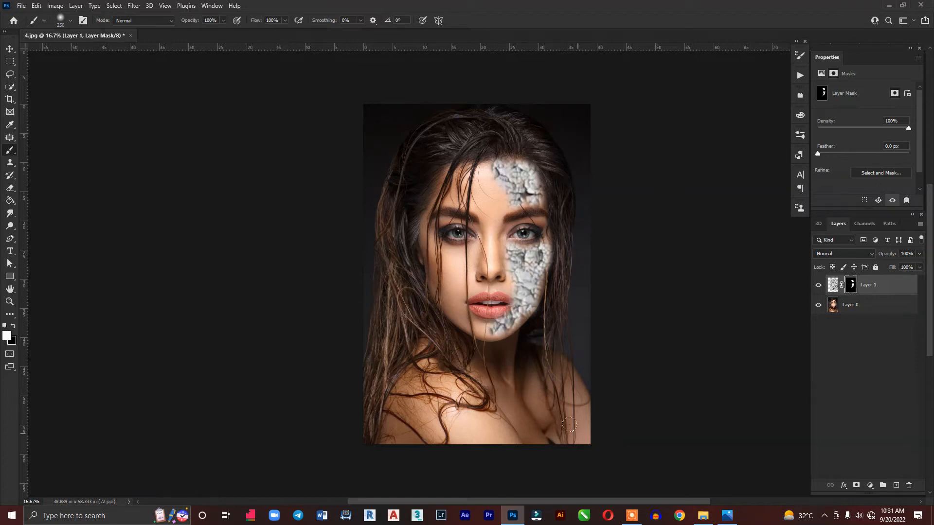
left_click(505, 333)
- Lower the crack texture layer's opacity to 46% and swap the foreground colour to black
left_click(919, 253)
left_click_drag(918, 266, 900, 274)
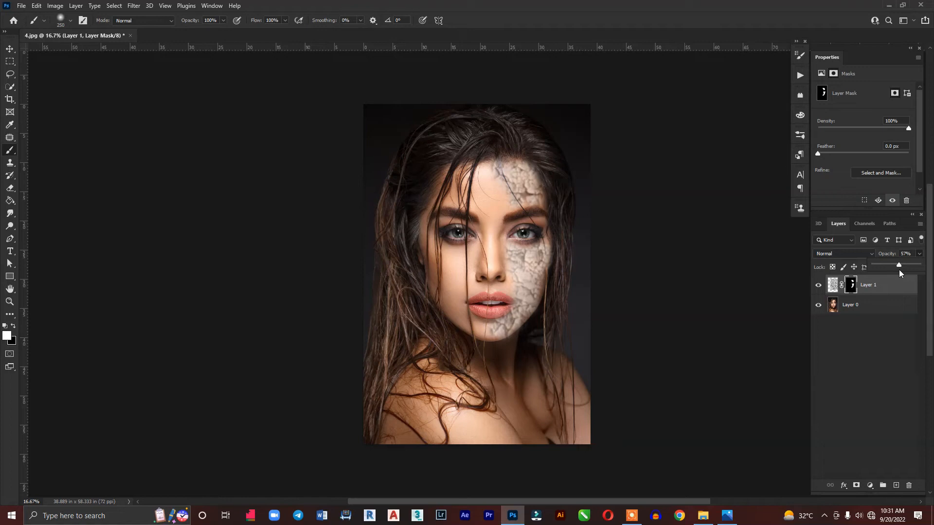
mouse_move(899, 266)
left_mouse_down()
mouse_move(900, 279)
mouse_move(894, 264)
left_mouse_up()
left_click_drag(896, 265, 894, 300)
left_click(545, 272)
key("x")
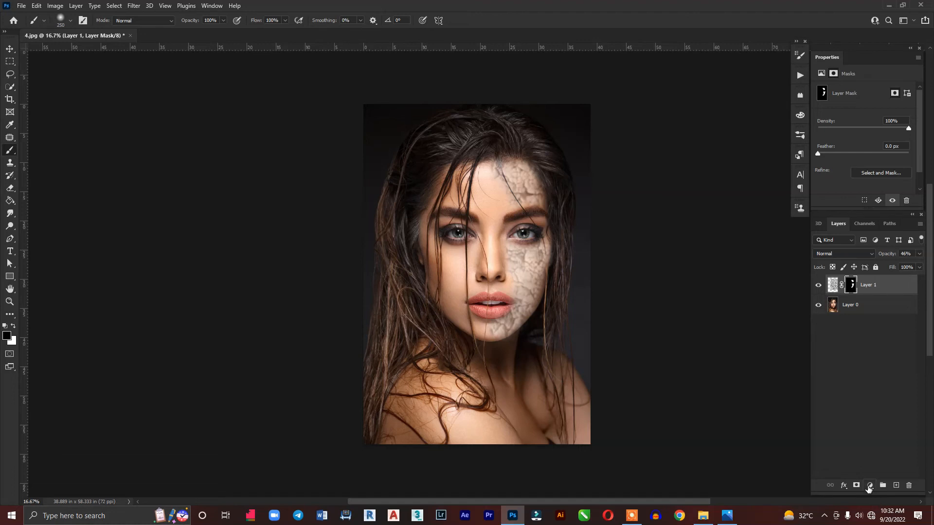
- Add a Solid Color fill layer in bright blue, #030ffd, above the crack texture layer
left_click(869, 486)
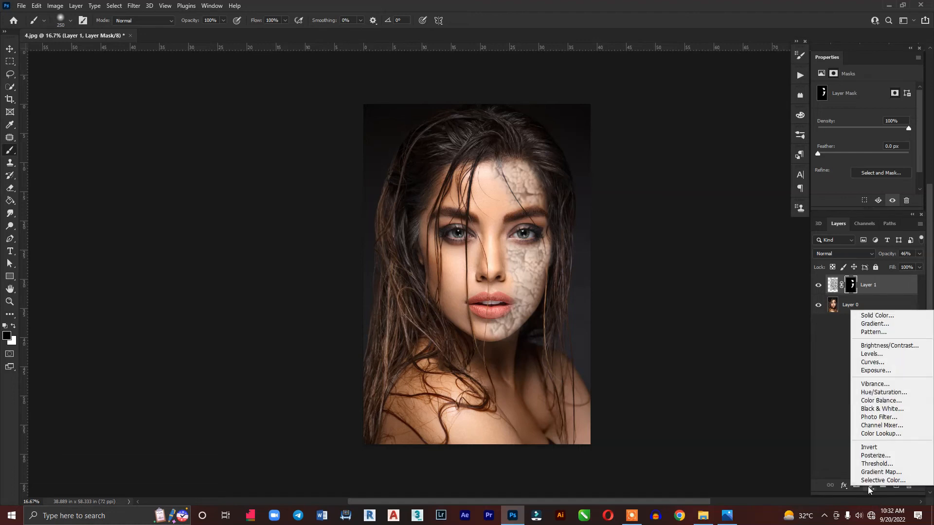
left_click(869, 316)
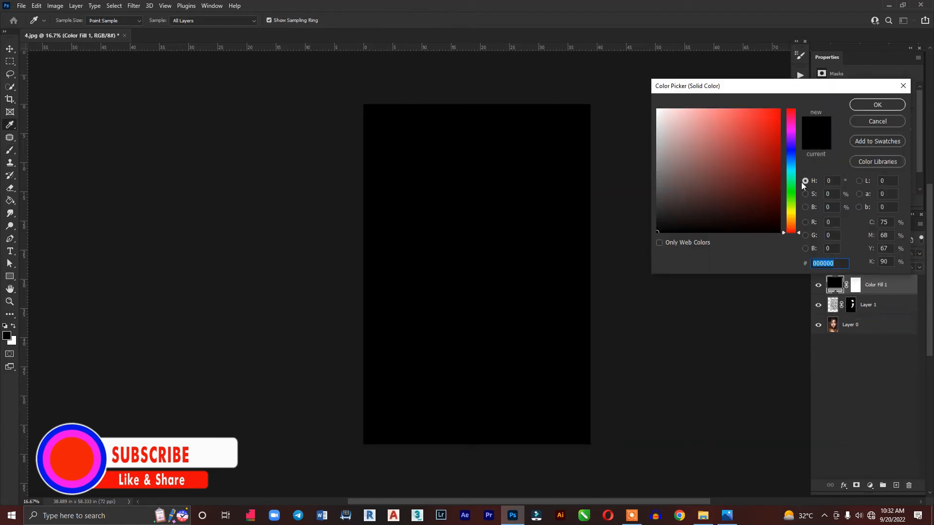
left_click(791, 152)
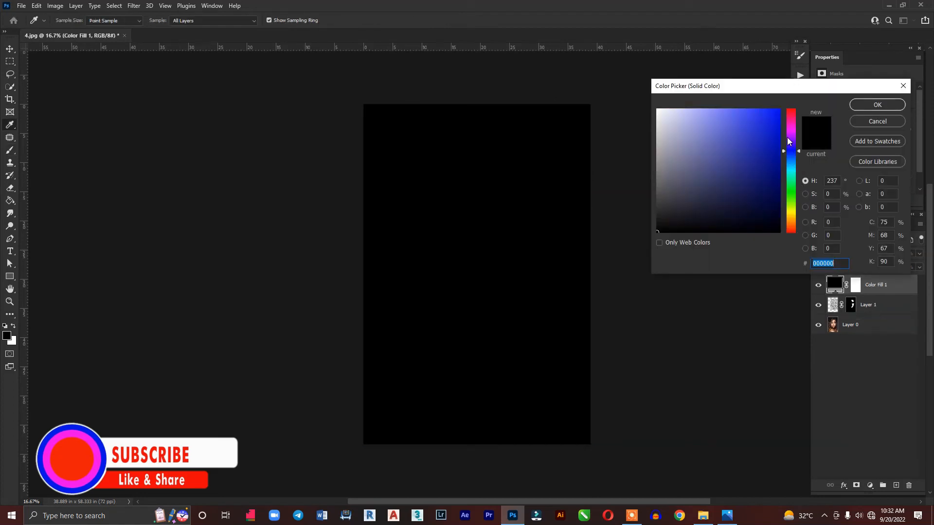
left_click(778, 111)
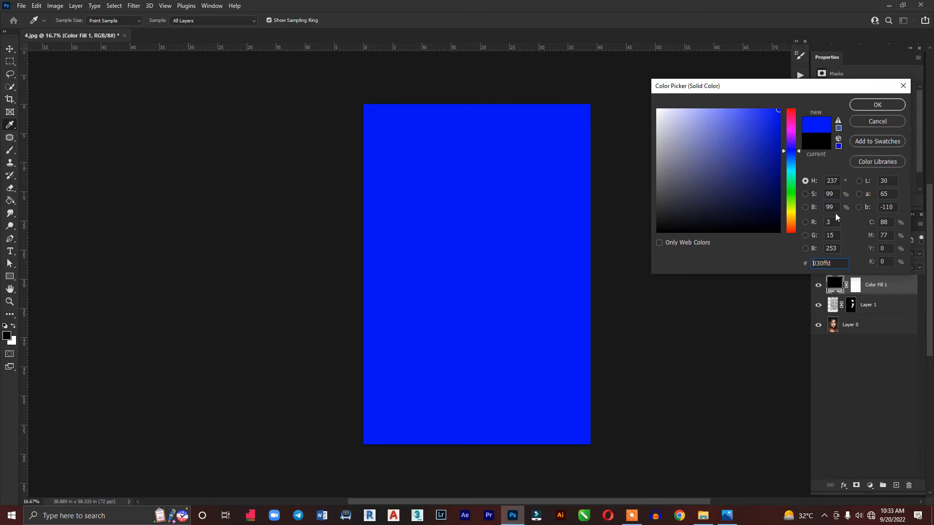
left_click(894, 105)
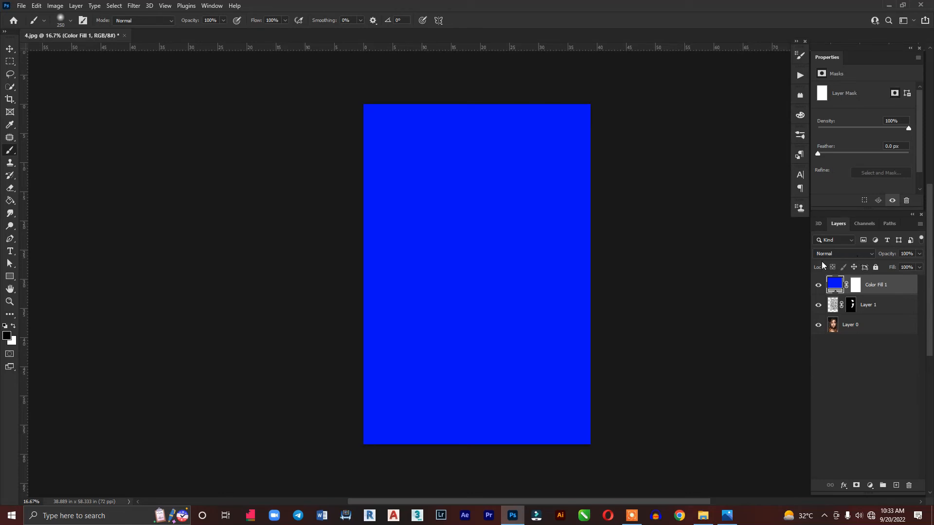
- Set the blue fill layer's blend mode to Multiply and its opacity to 82%
left_click(856, 257)
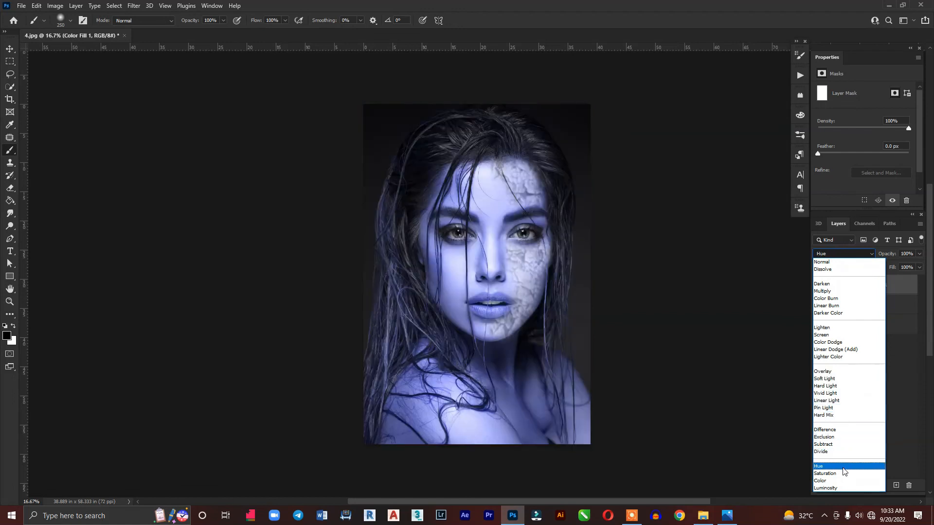
left_click(821, 292)
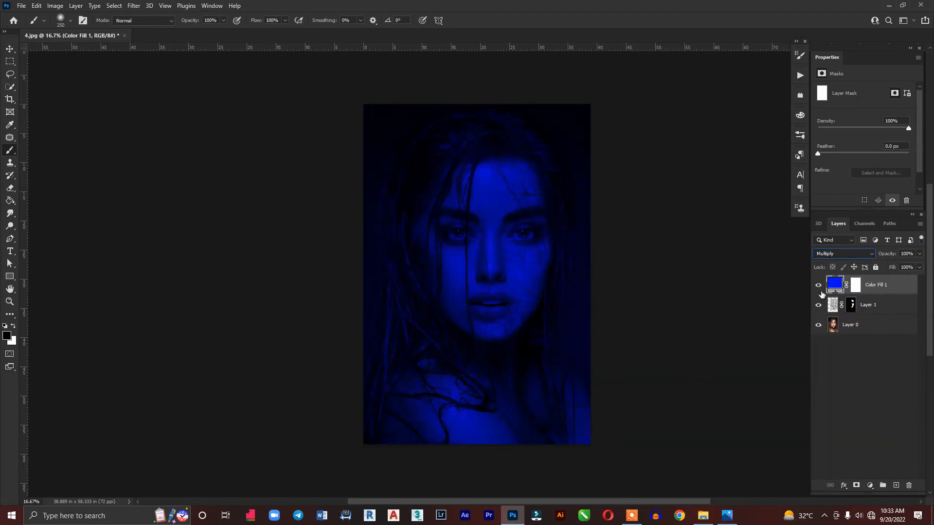
left_click(921, 253)
left_click_drag(919, 266, 914, 268)
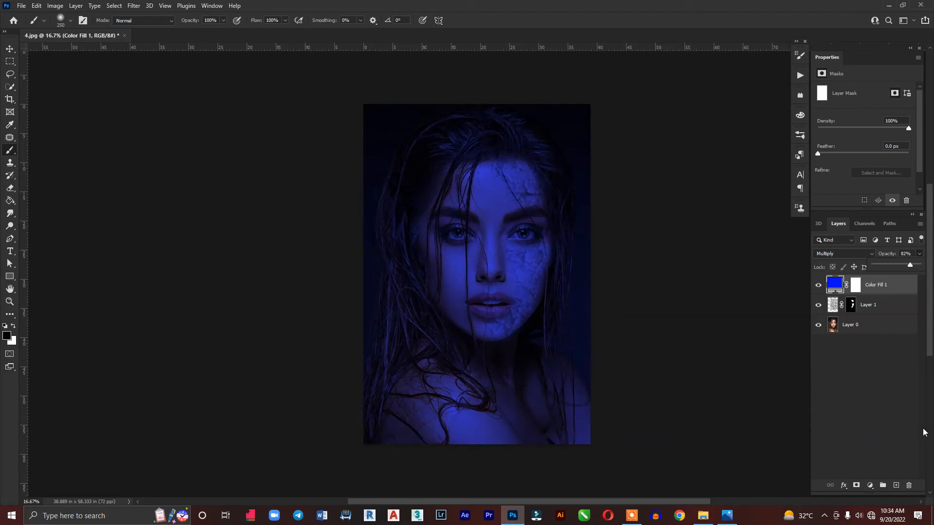
- Select the crack texture layer and open its opacity setting for adjustment
left_click(874, 304)
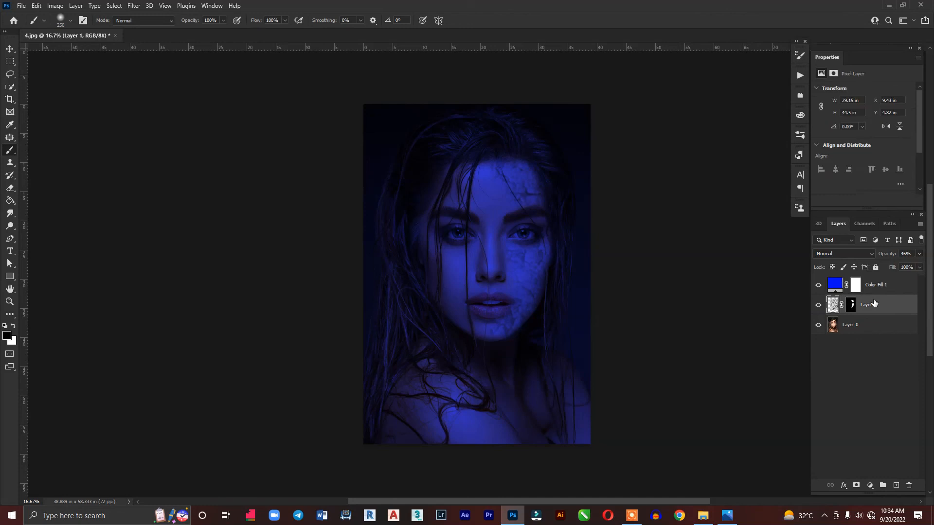
left_click(919, 254)
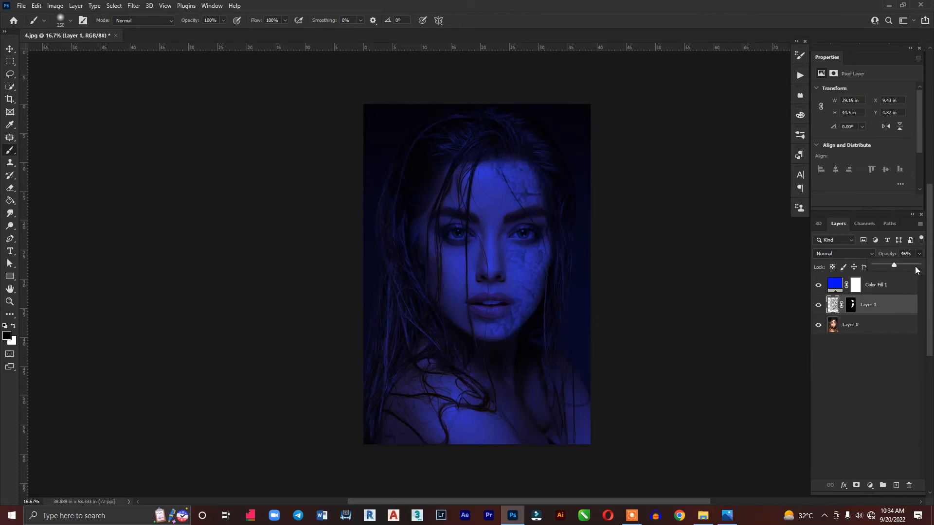